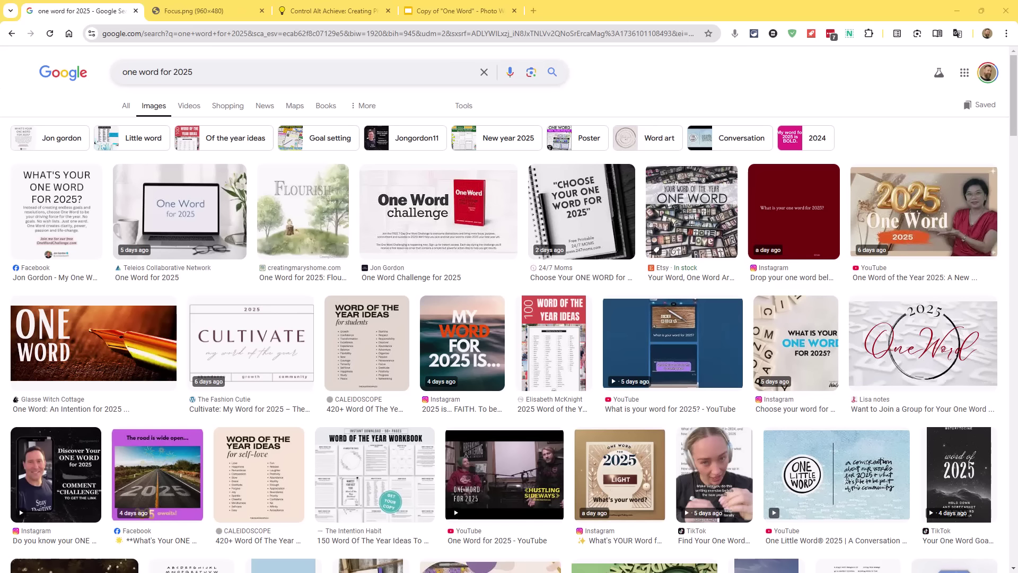
# Step: Switch to the full-size Focus.png image showing FOCUS filled with a sunset photo
pyautogui.hotkey('ctrl', 'Tab')
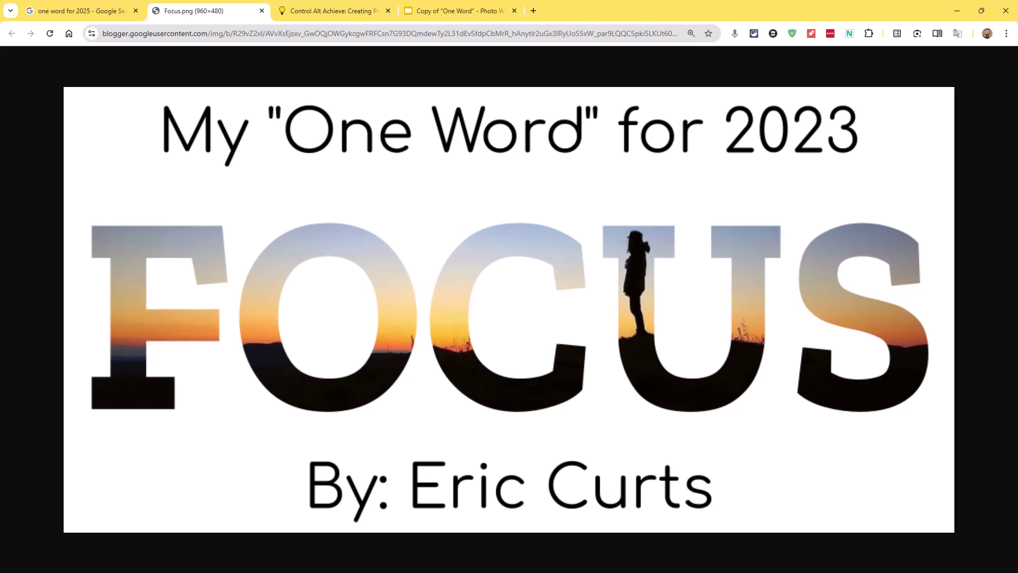
# Step: Skim down the Photo Words blog post, then move to the copied One Word template presentation
pyautogui.hotkey('ctrl', 'Tab')
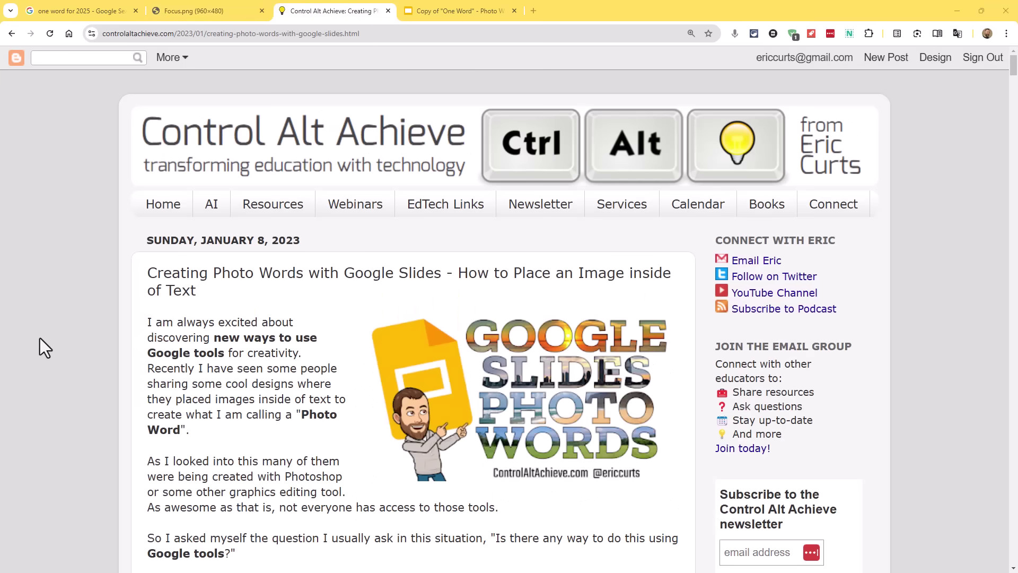
pyautogui.scroll(-10, 40, 339)
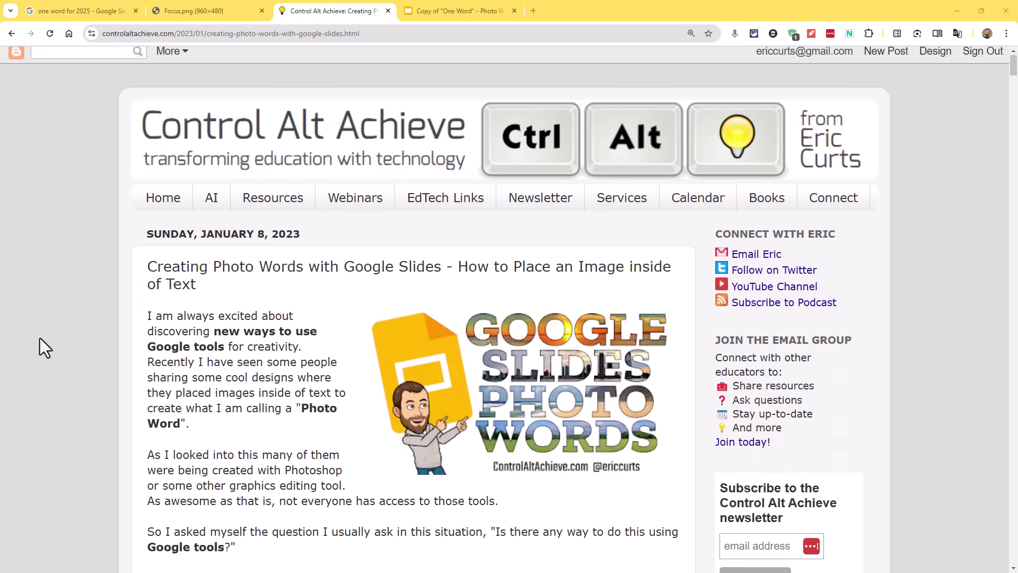
pyautogui.scroll(-8, 75, 317)
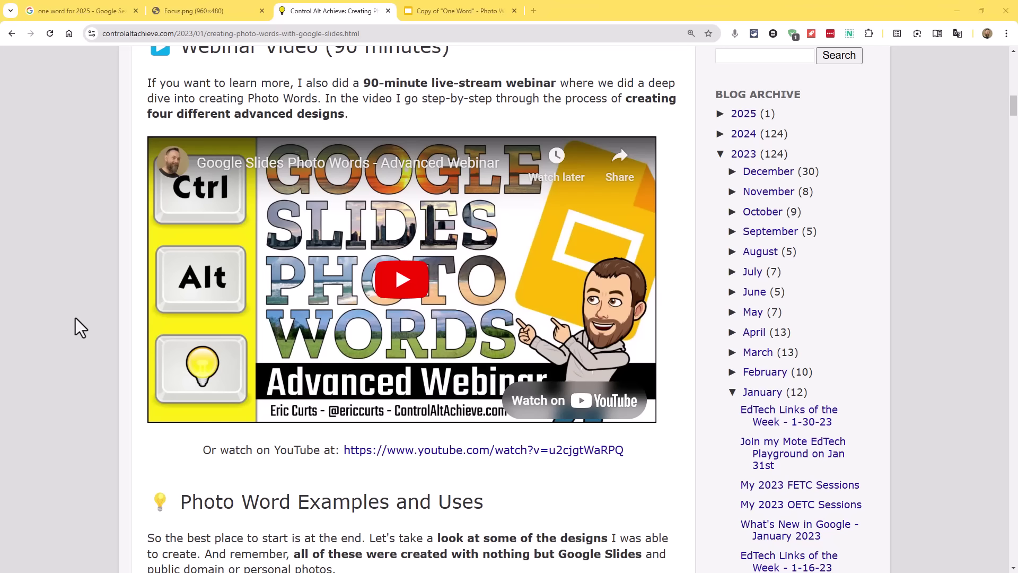
pyautogui.hotkey('ctrl', 'Tab')
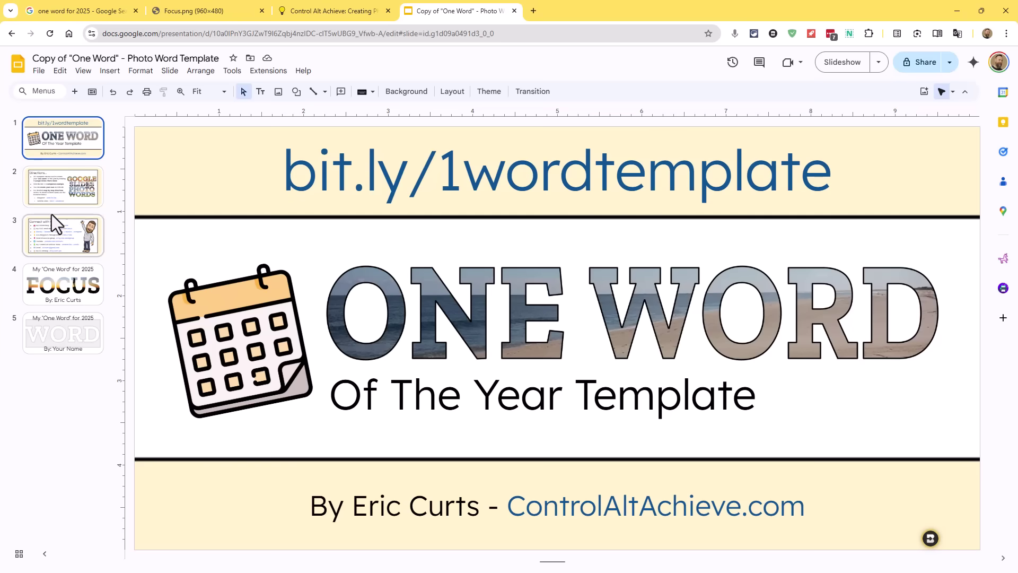
# Step: Look through the Directions and FOCUS example slides to reach the WORD template on slide 5
pyautogui.click(59, 198)
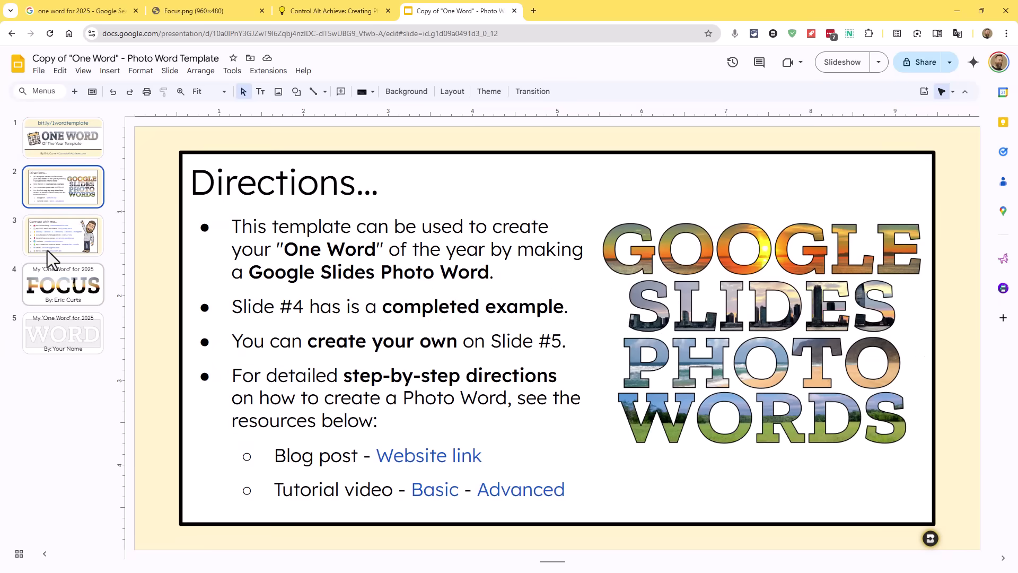
pyautogui.click(47, 250)
pyautogui.click(67, 289)
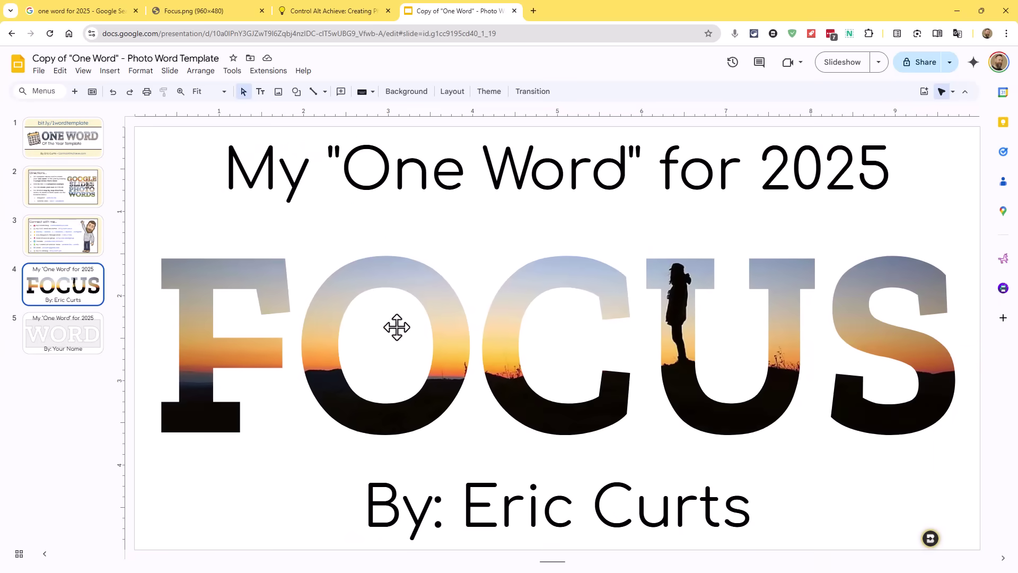
pyautogui.click(61, 338)
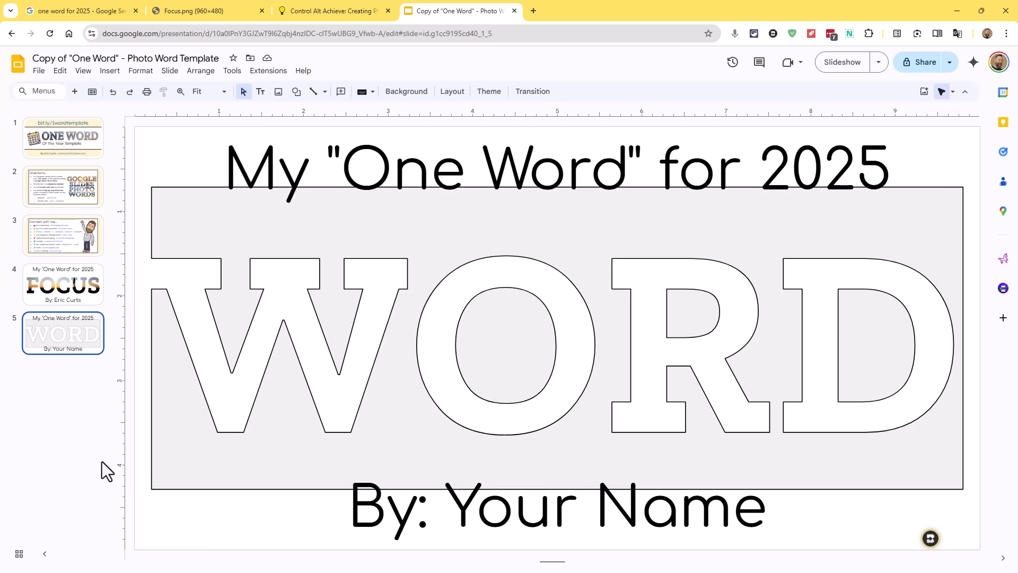
# Step: Replace the 'Your Name' byline placeholder with the author's name
pyautogui.click(864, 175)
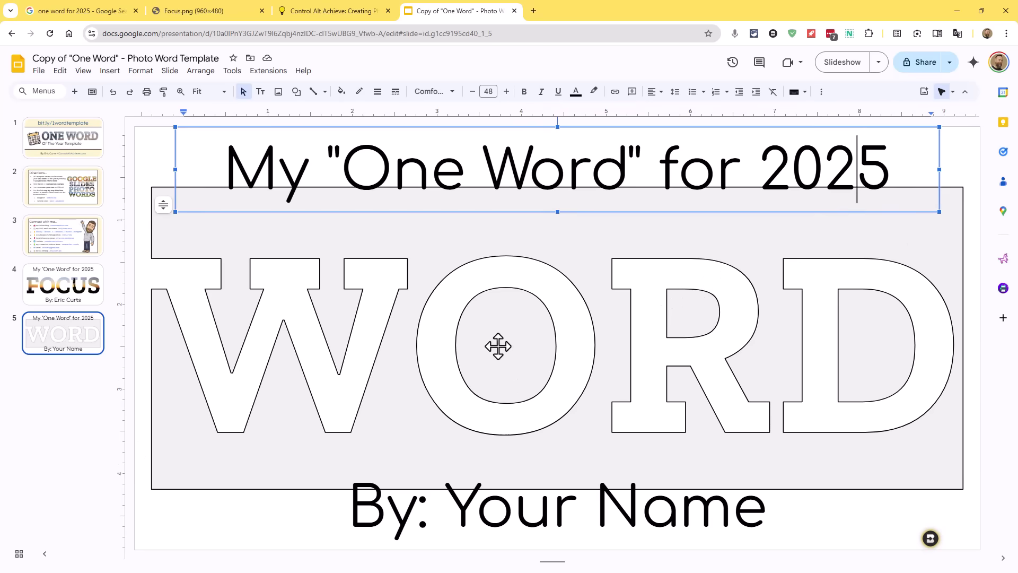
pyautogui.click(455, 523)
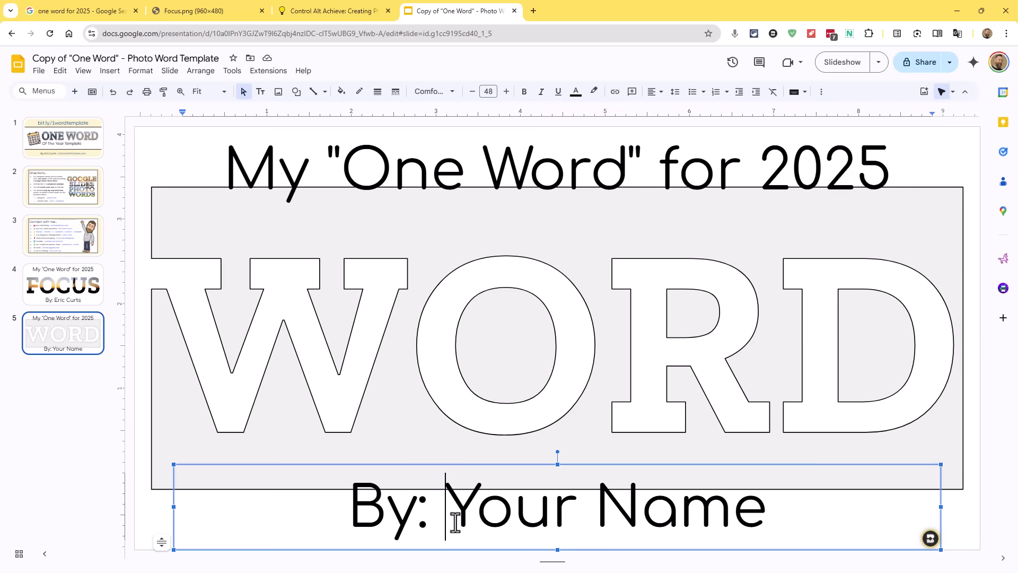
pyautogui.moveTo(455, 521); pyautogui.dragTo(757, 524)
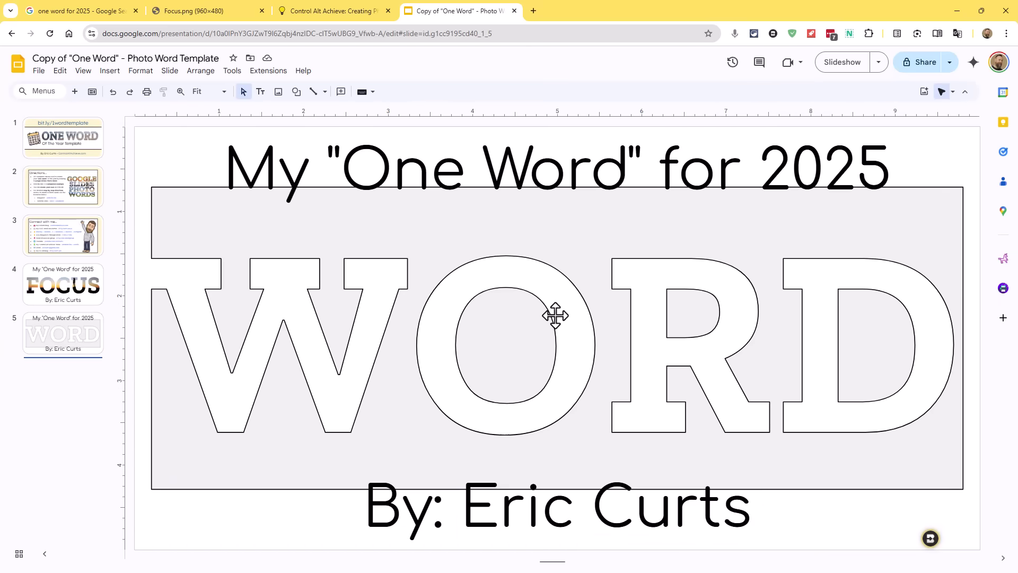
pyautogui.click(555, 314)
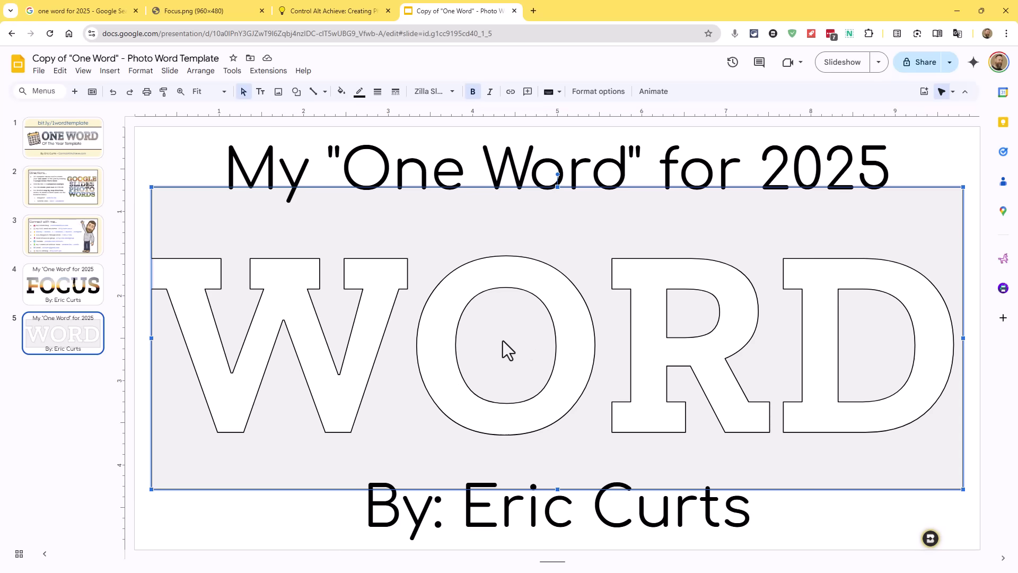
# Step: Change the outline image's source text from WORD to GROW and regenerate it
pyautogui.hotkey('ctrl', 'alt', 'y')
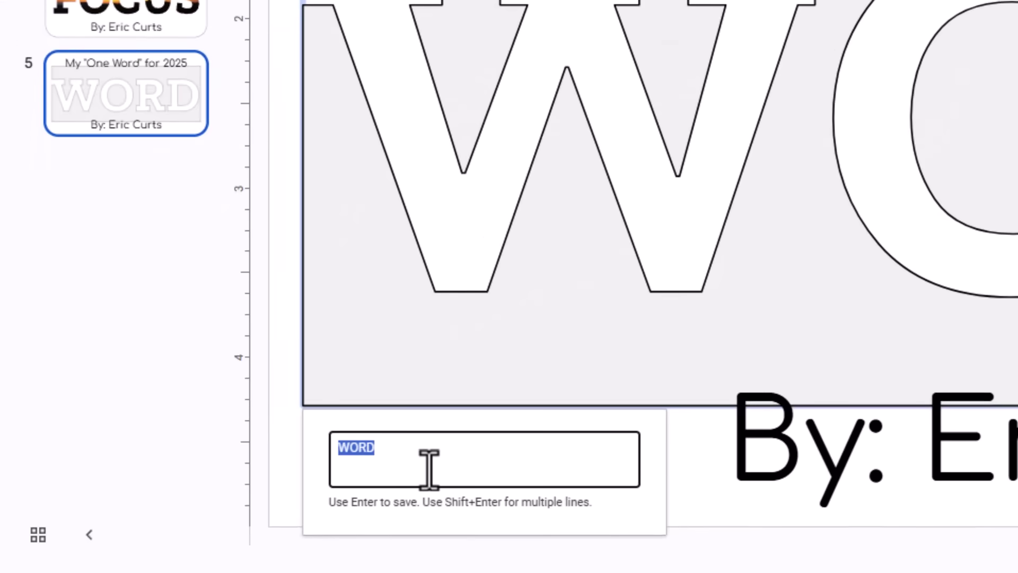
pyautogui.write('GRO')
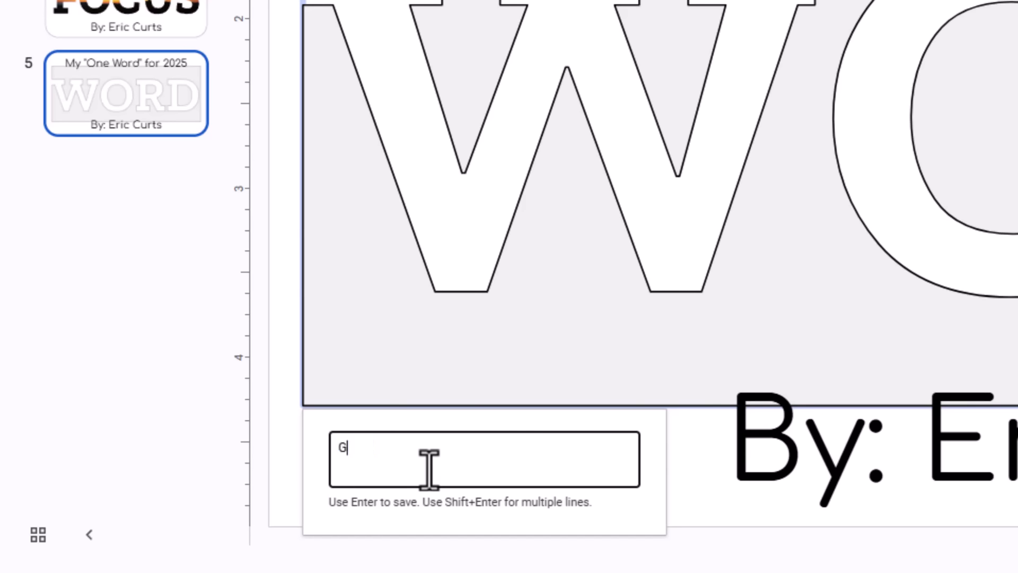
pyautogui.write('W')
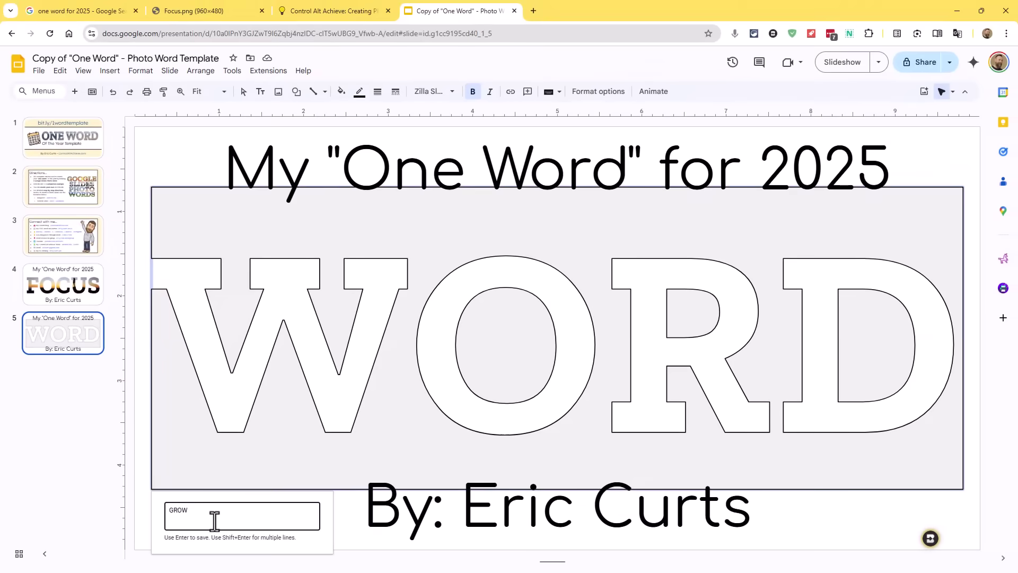
pyautogui.press('Return')
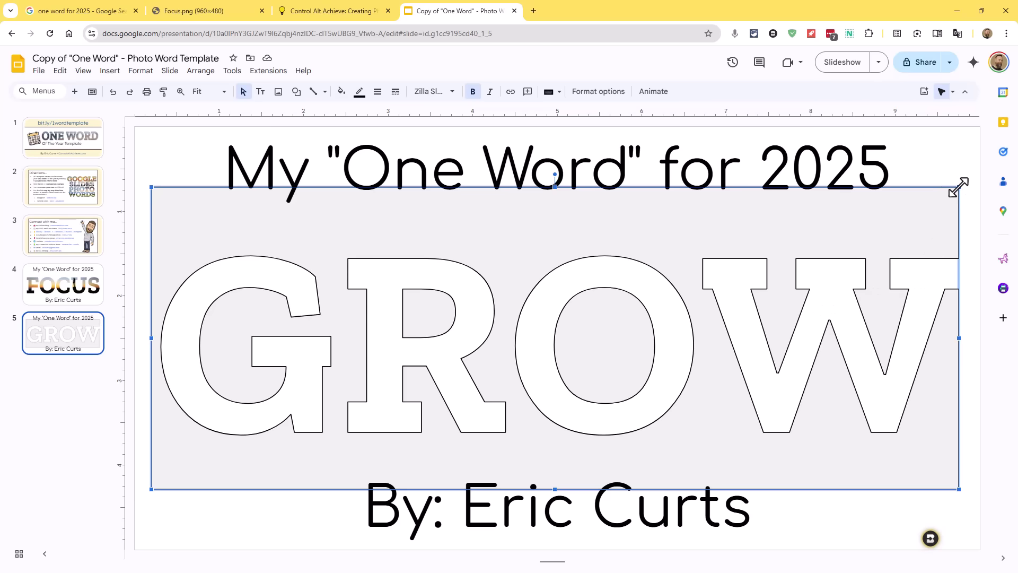
pyautogui.moveTo(959, 186)
pyautogui.mouseDown()
pyautogui.moveTo(649, 256)
pyautogui.moveTo(930, 223)
pyautogui.moveTo(963, 203)
pyautogui.mouseUp()
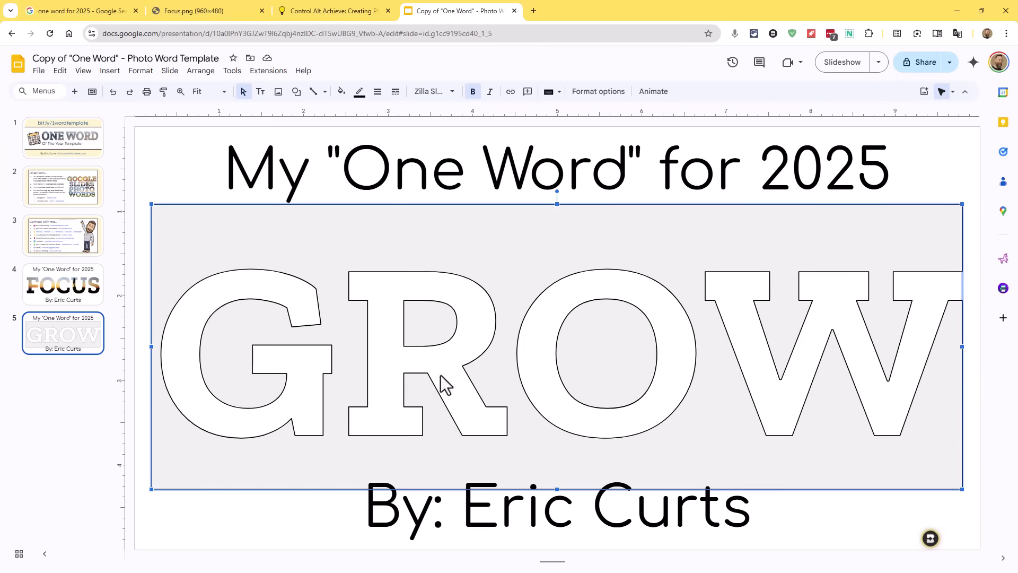
pyautogui.hotkey('ctrl', 'z')
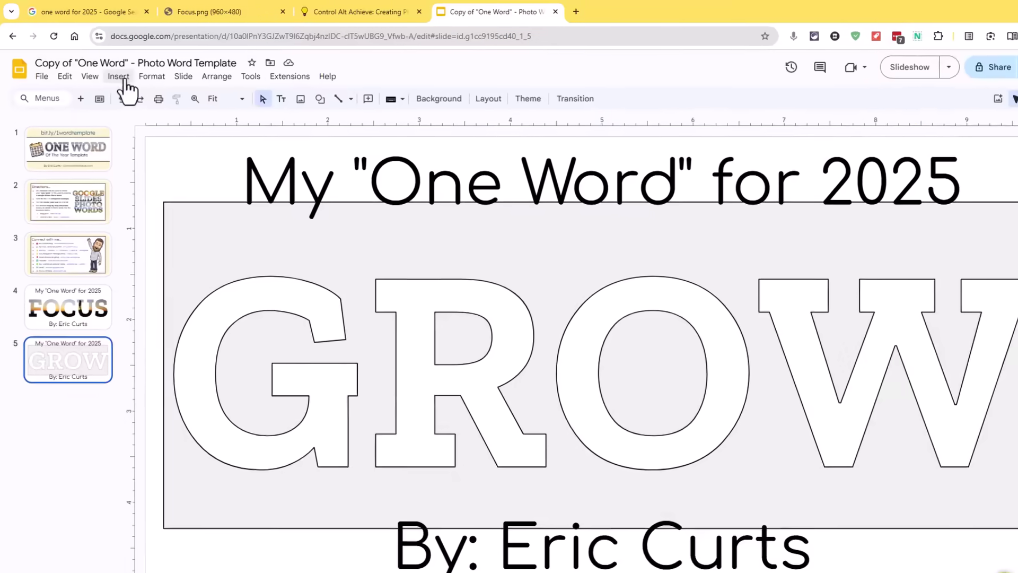
# Step: Insert the first 'grass' result from a web image search onto slide 5
pyautogui.click(110, 71)
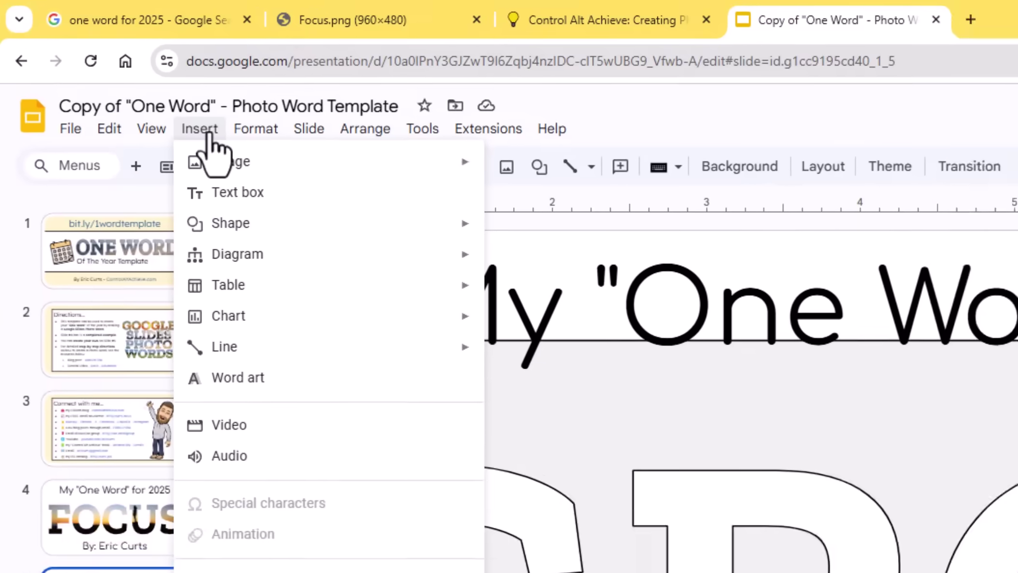
pyautogui.moveTo(247, 179)
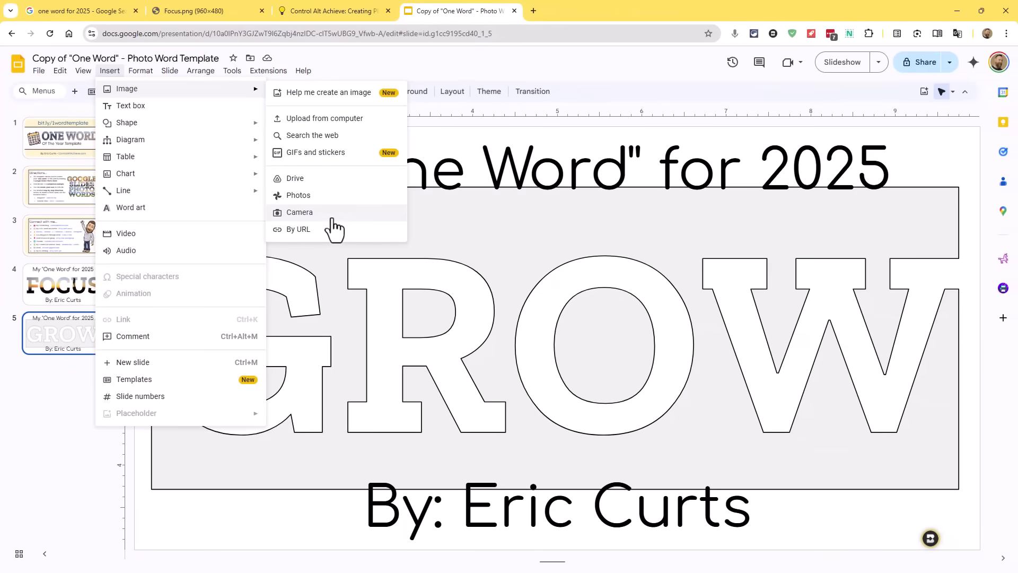
pyautogui.click(313, 136)
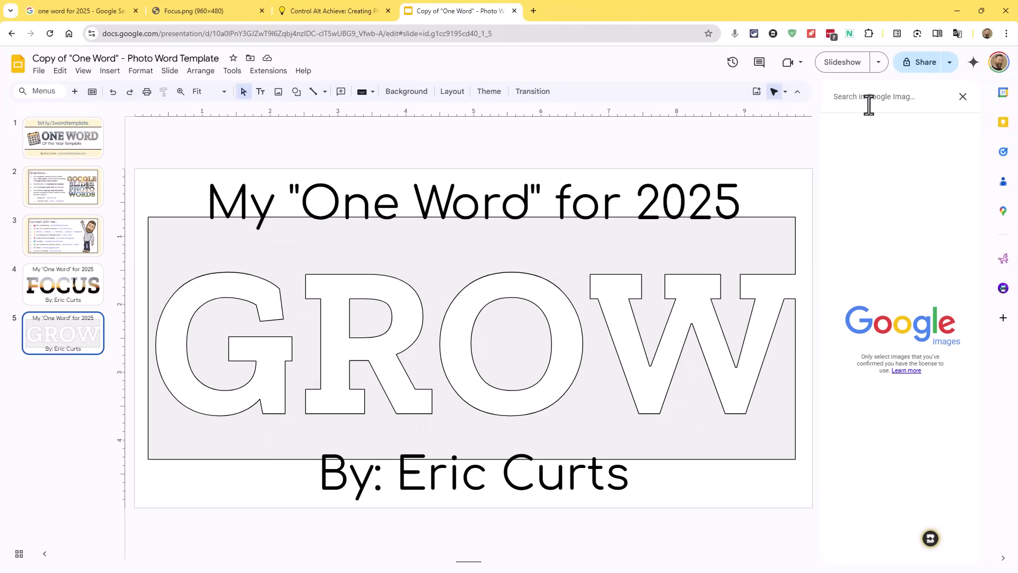
pyautogui.write('grass')
pyautogui.press('Return')
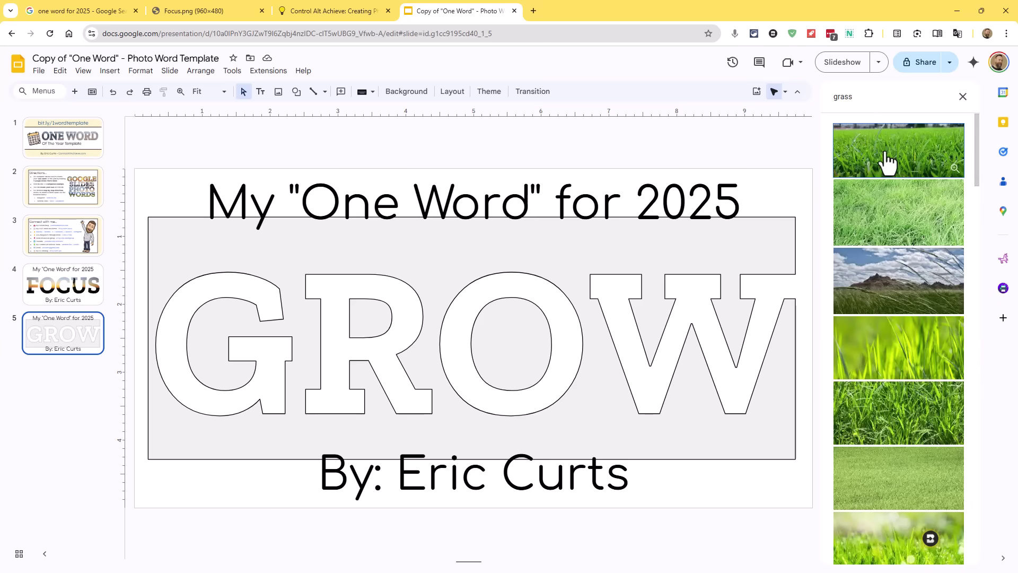
pyautogui.click(900, 166)
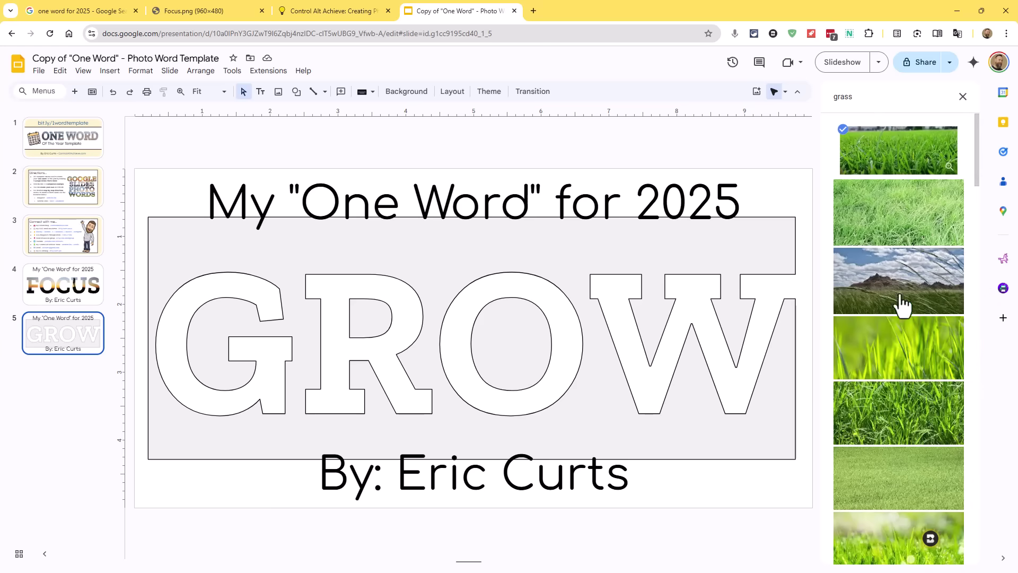
pyautogui.click(949, 548)
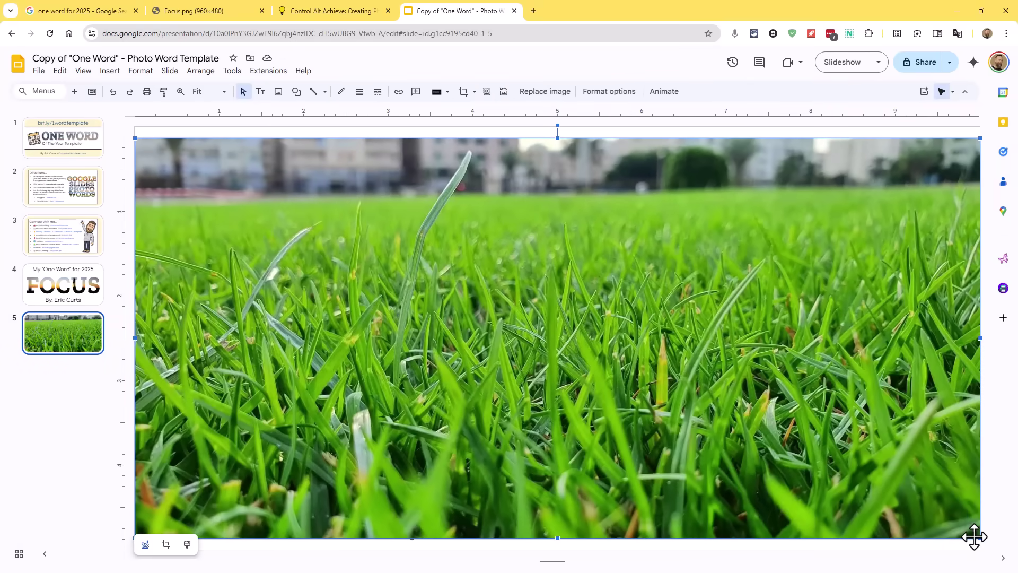
# Step: Resize and reposition the grass photo over the left part of the GROW letters
pyautogui.moveTo(980, 539); pyautogui.dragTo(517, 318)
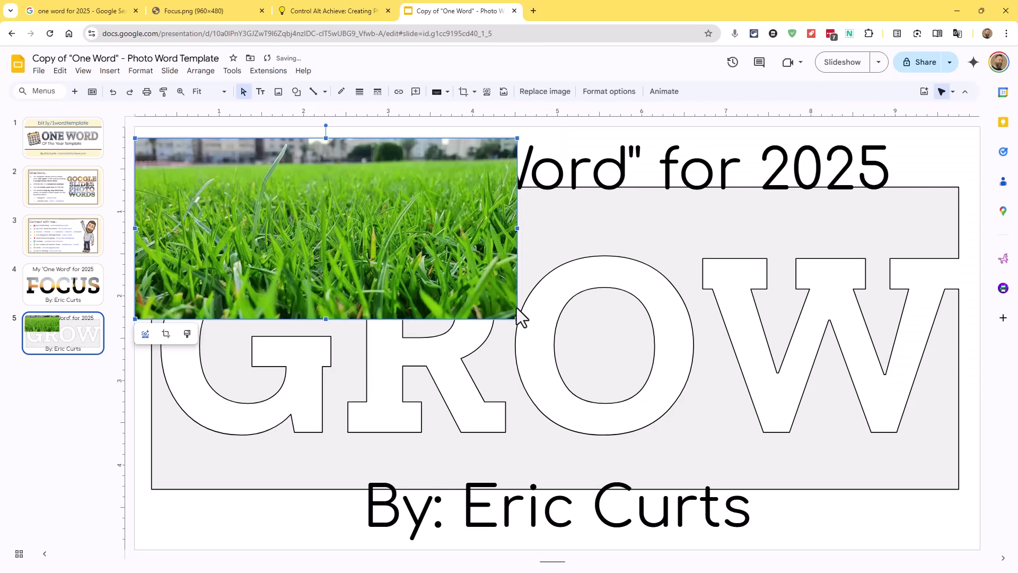
pyautogui.moveTo(392, 227); pyautogui.dragTo(558, 326)
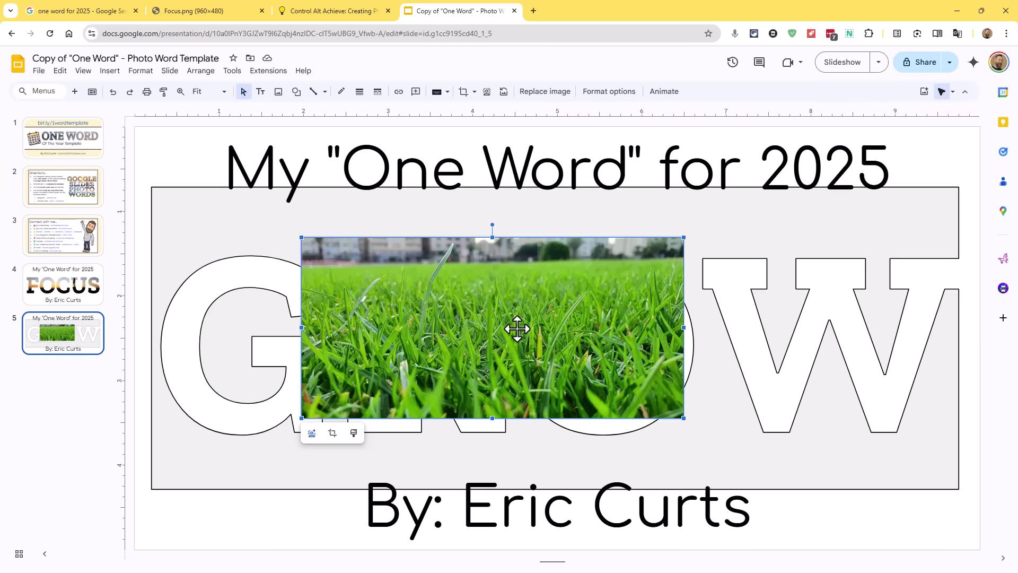
pyautogui.moveTo(517, 328); pyautogui.dragTo(372, 330)
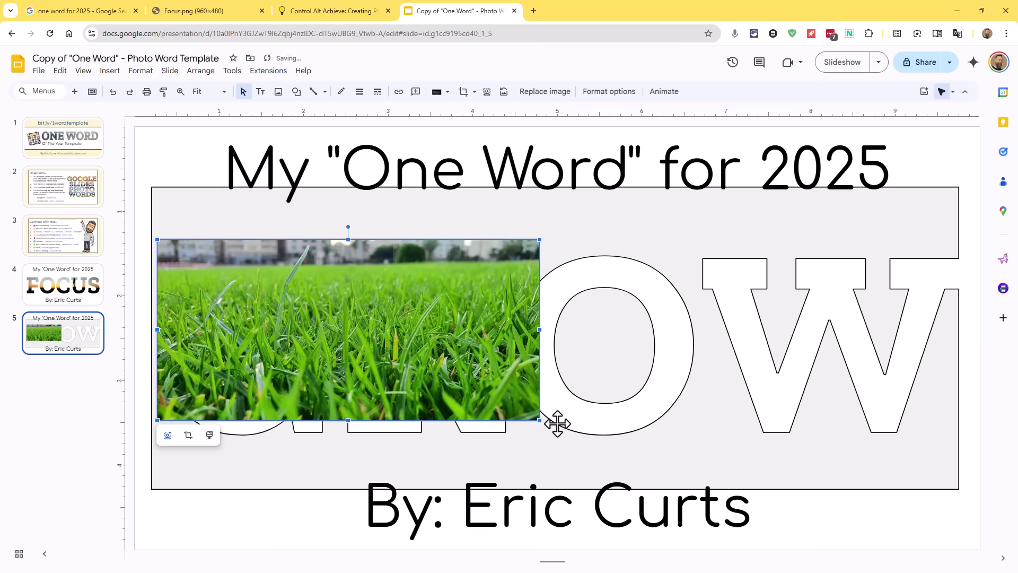
pyautogui.moveTo(540, 420); pyautogui.dragTo(721, 481)
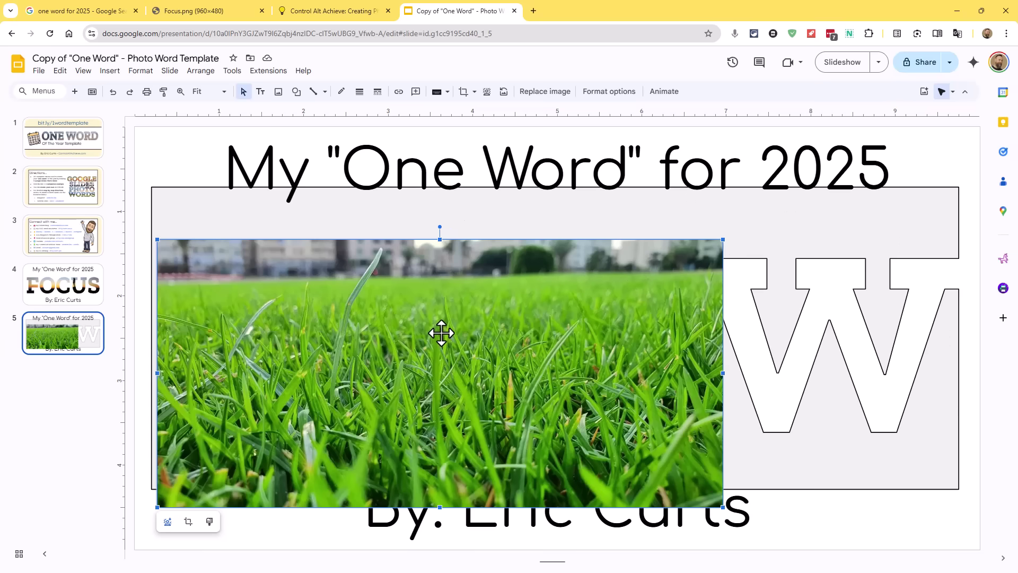
pyautogui.moveTo(440, 334); pyautogui.dragTo(440, 301)
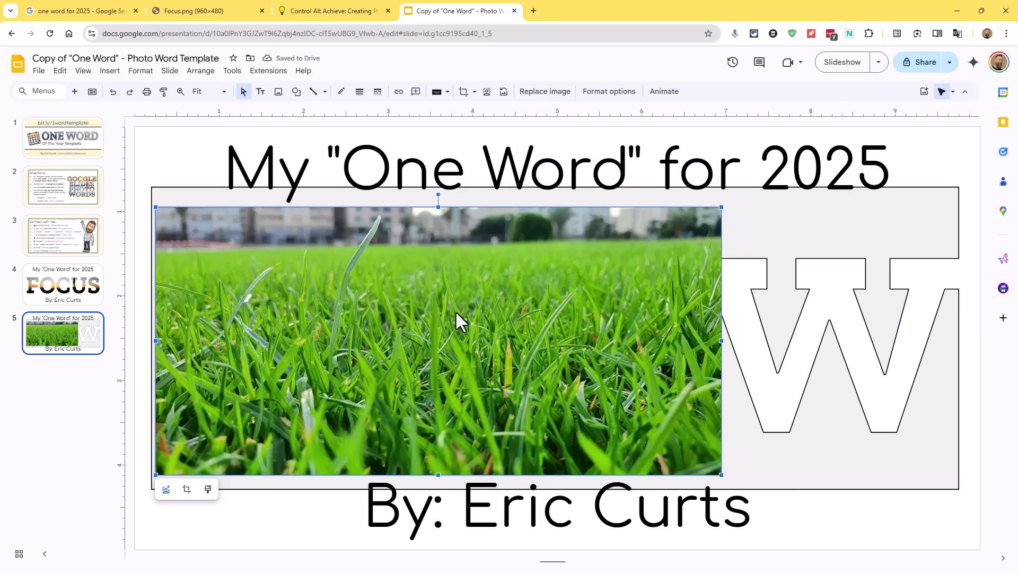
pyautogui.moveTo(456, 314); pyautogui.dragTo(458, 310)
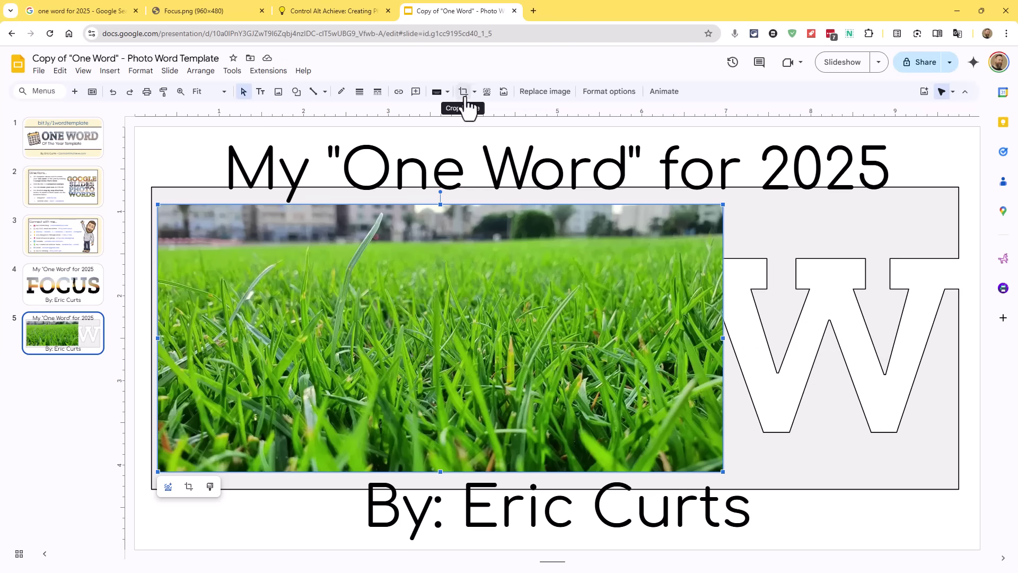
# Step: Crop the grass photo into a thin strip and widen it across all four GROW letters
pyautogui.doubleClick(403, 347)
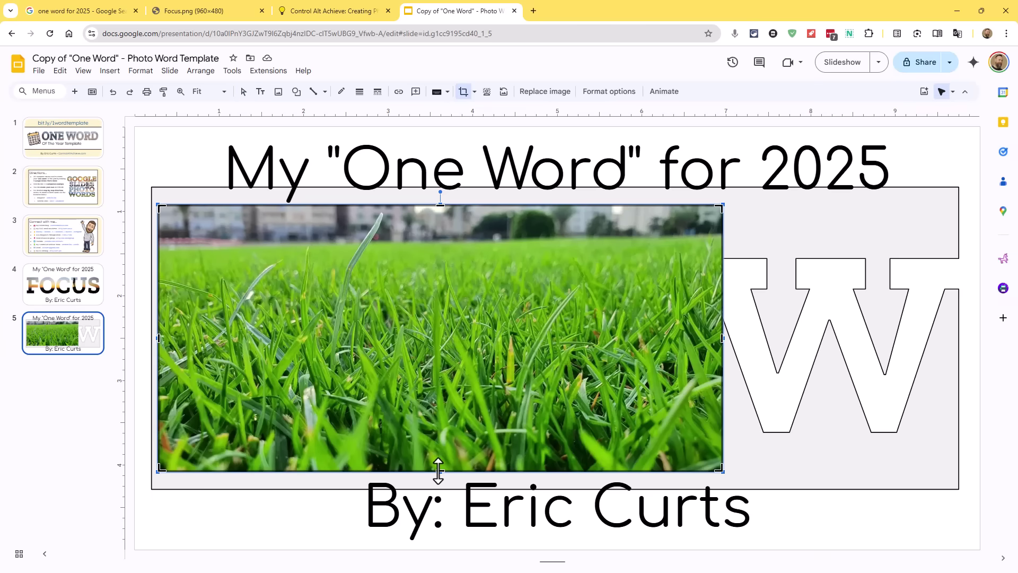
pyautogui.moveTo(440, 471); pyautogui.dragTo(447, 398)
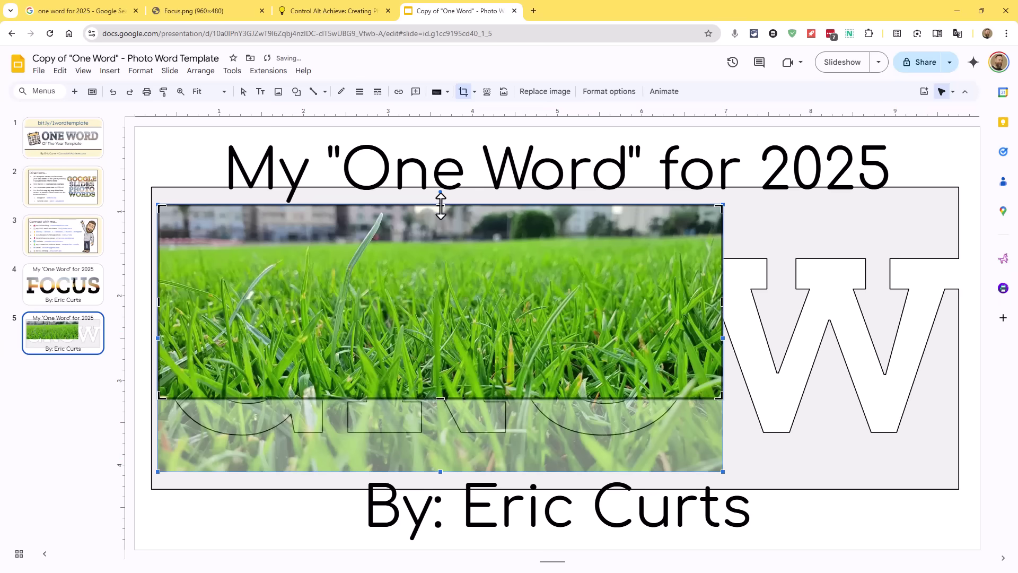
pyautogui.moveTo(440, 205); pyautogui.dragTo(436, 289)
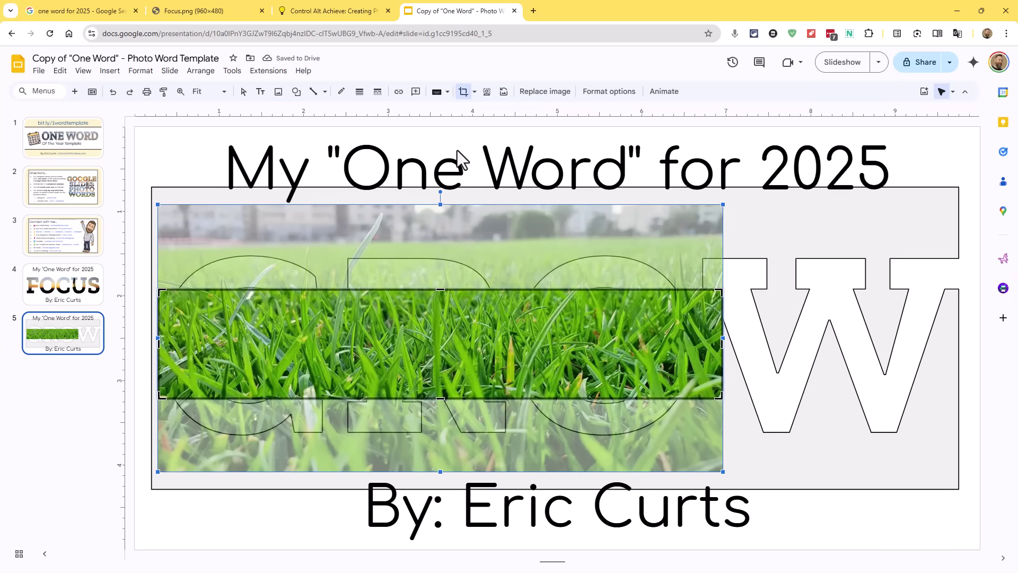
pyautogui.click(461, 91)
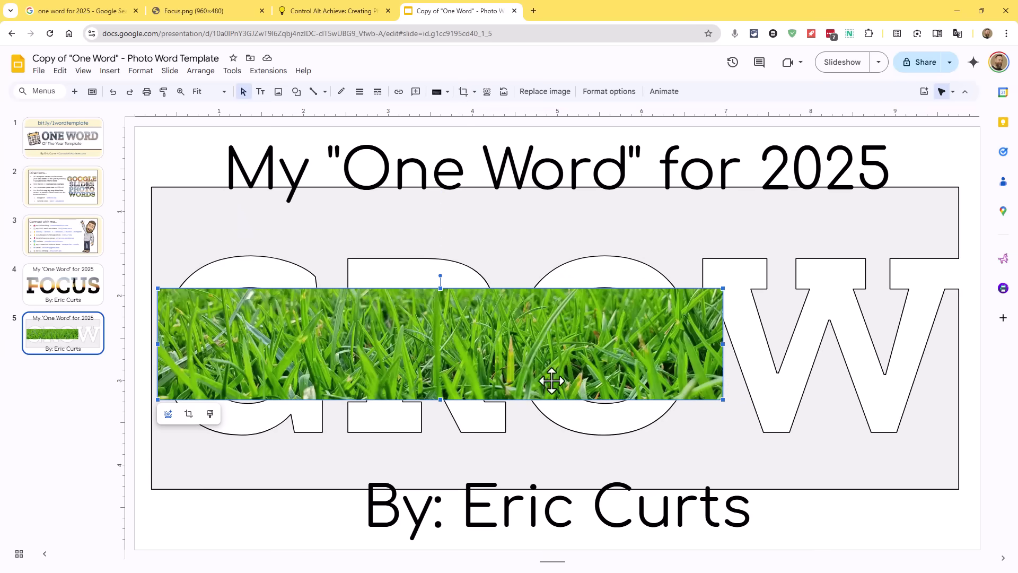
pyautogui.moveTo(726, 287); pyautogui.dragTo(898, 242)
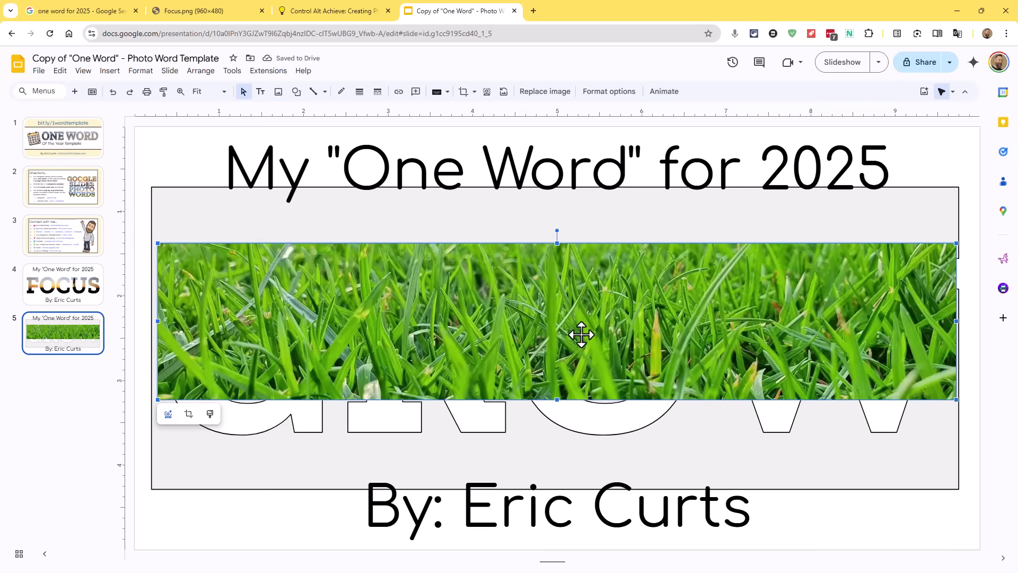
pyautogui.moveTo(573, 334); pyautogui.dragTo(574, 357)
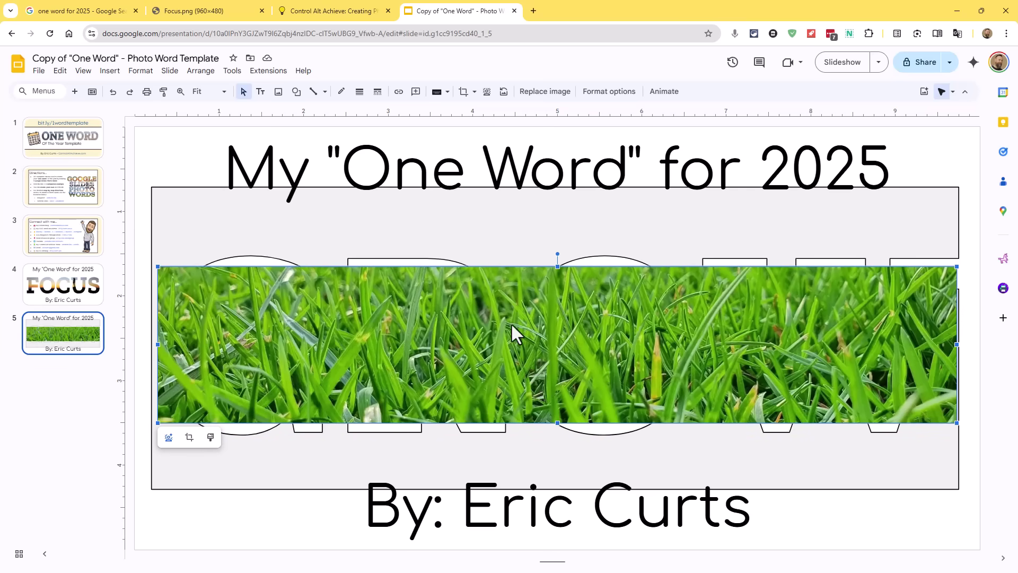
# Step: Extend the grass strip's crop upward and downward to cover the full letter height
pyautogui.doubleClick(550, 350)
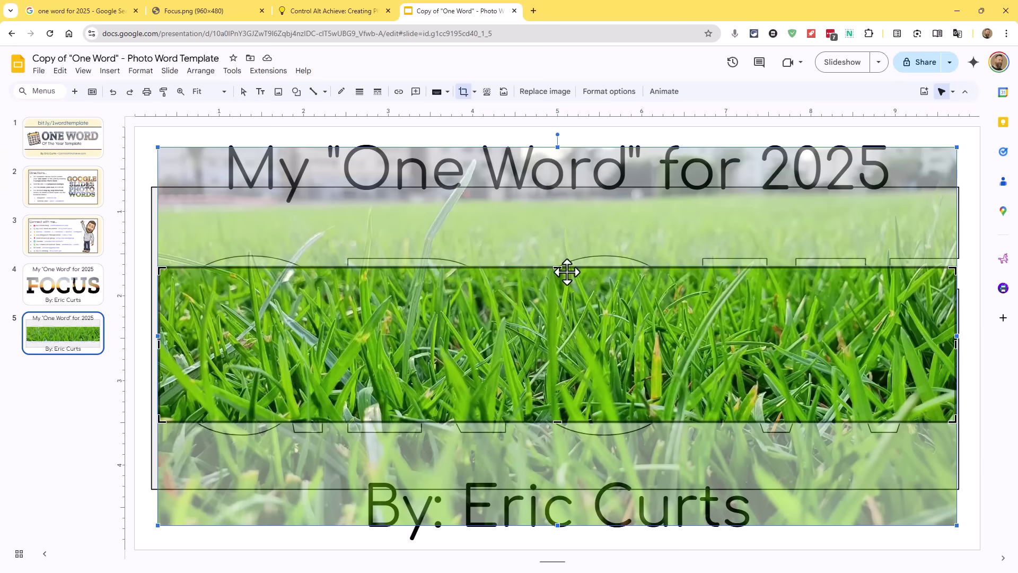
pyautogui.moveTo(557, 267); pyautogui.dragTo(559, 247)
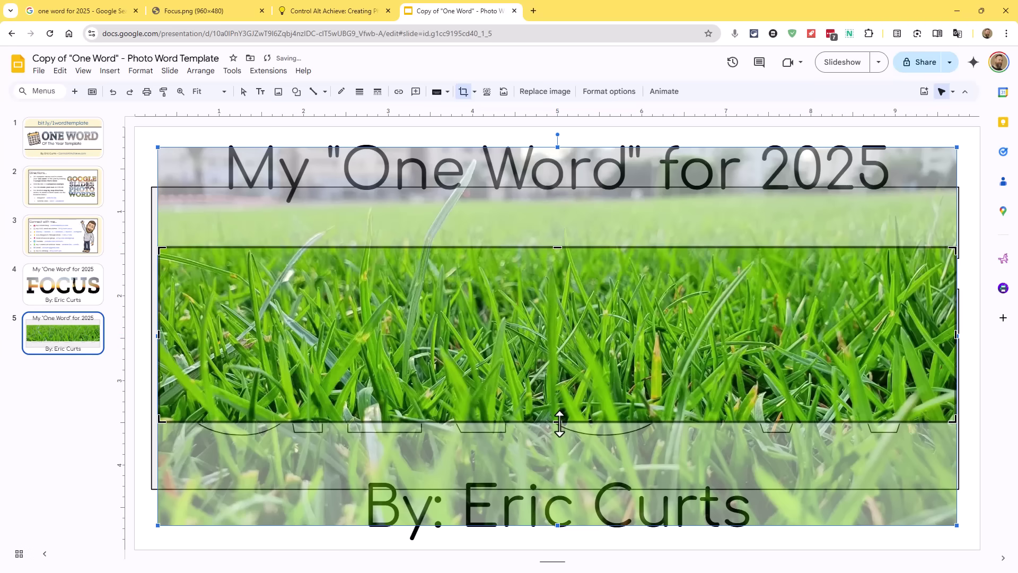
pyautogui.moveTo(562, 434); pyautogui.dragTo(561, 444)
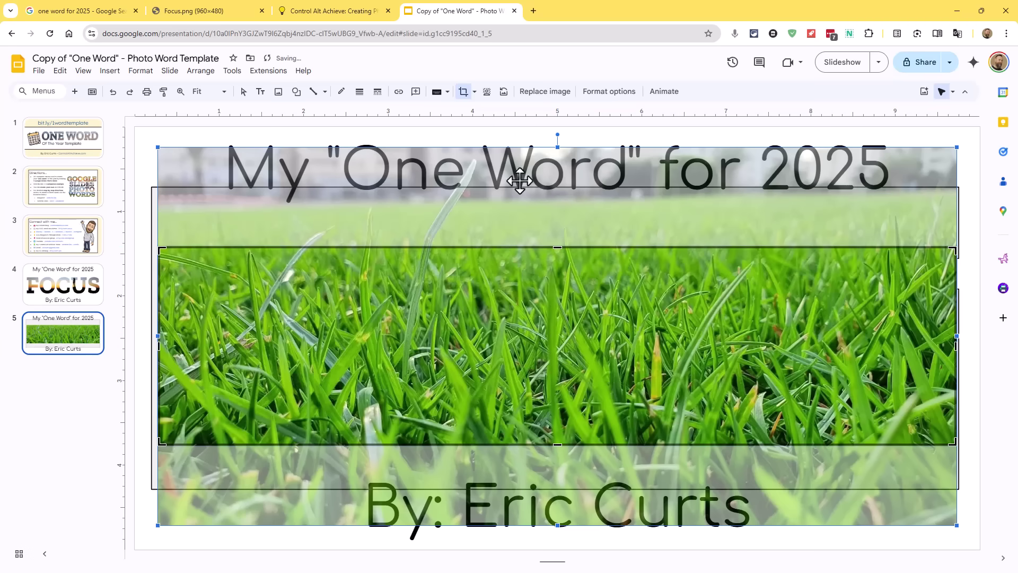
pyautogui.click(464, 94)
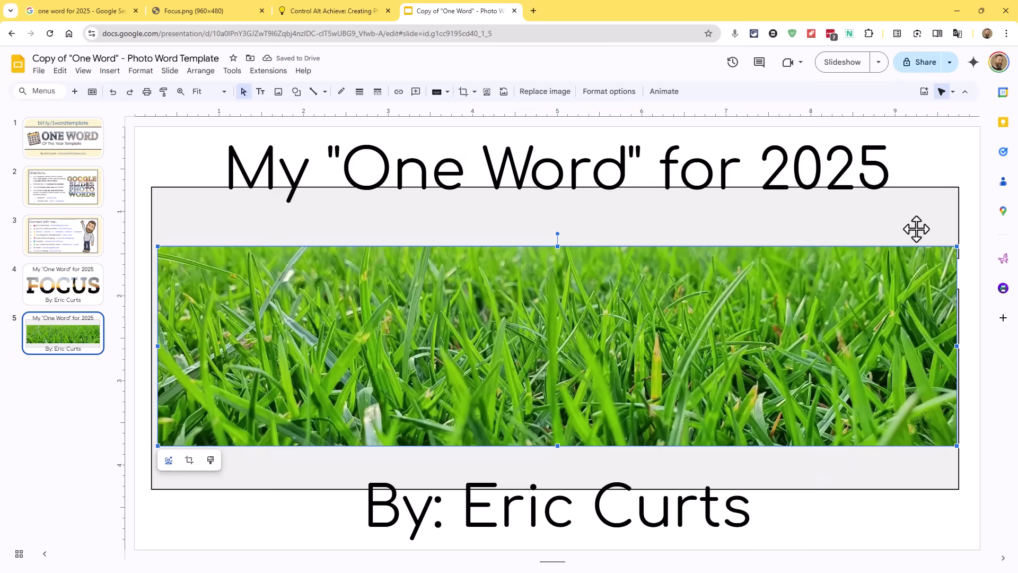
pyautogui.click(85, 460)
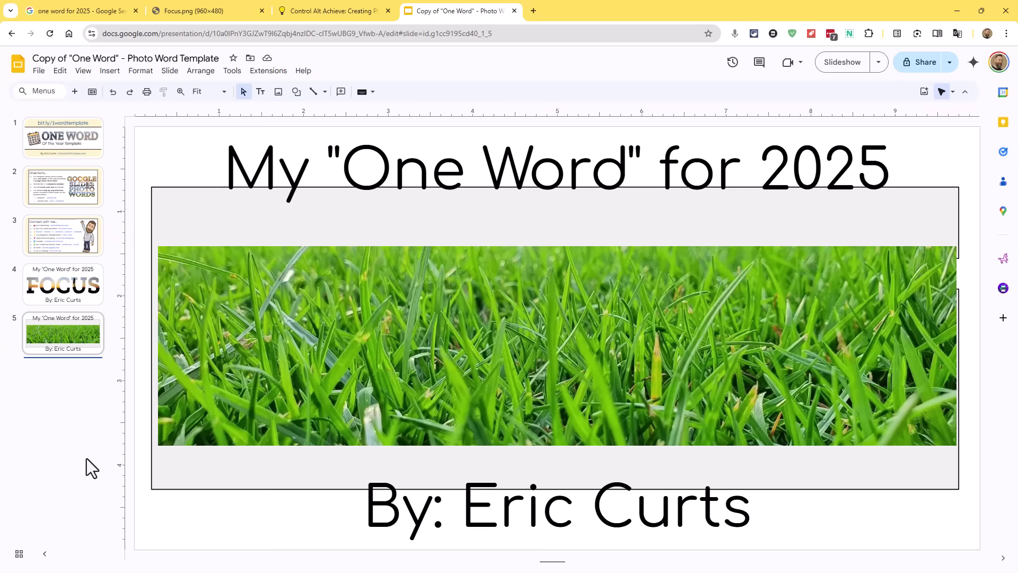
# Step: Send the grass photo back two layers so it sits behind the GROW cut-out
pyautogui.click(465, 345)
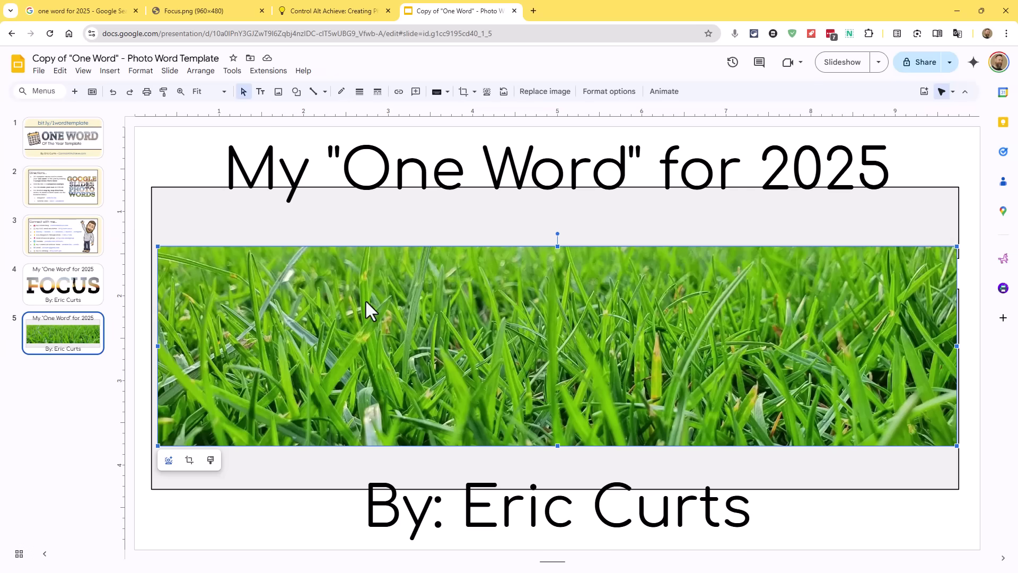
pyautogui.click(202, 72)
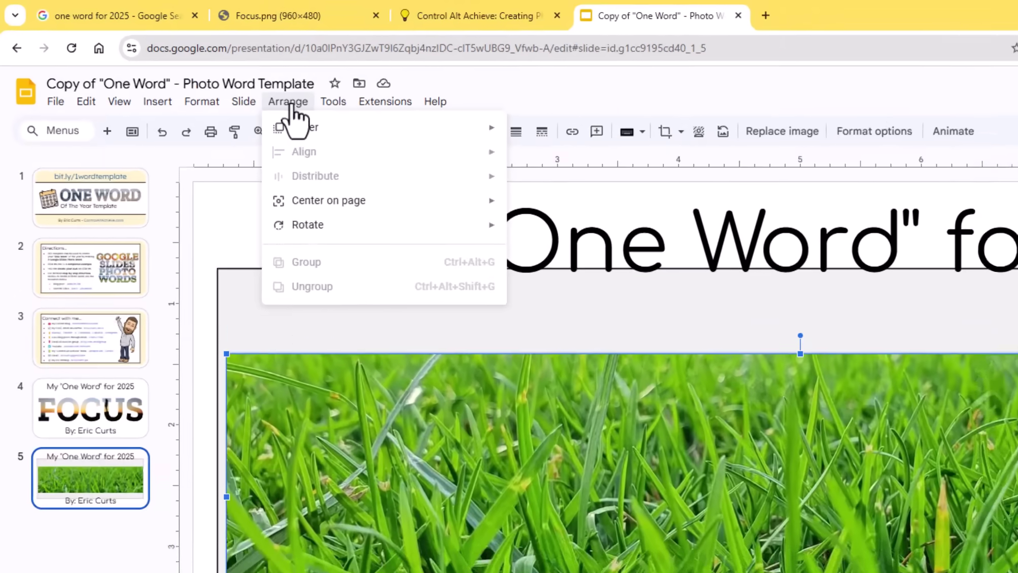
pyautogui.moveTo(217, 89)
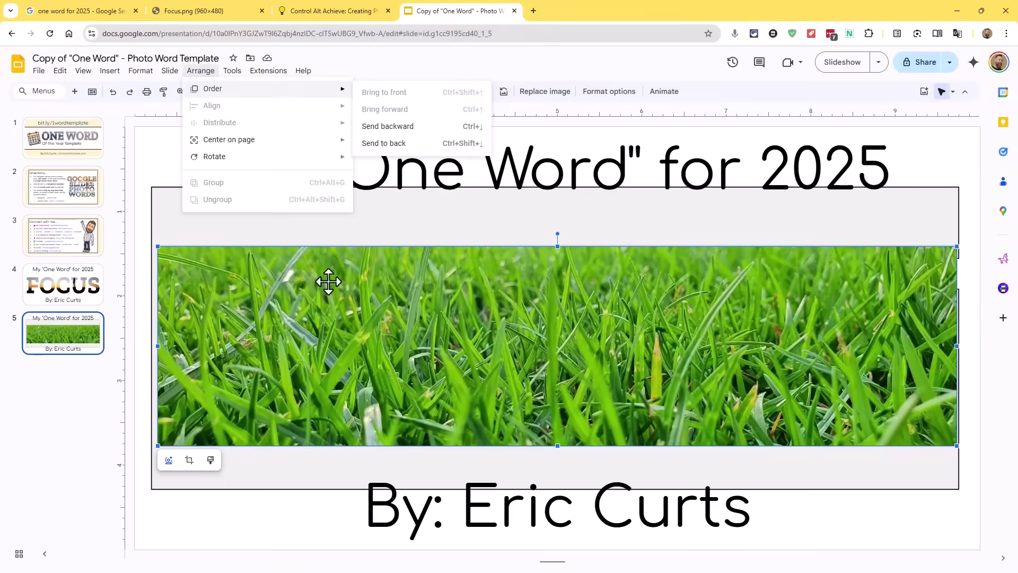
pyautogui.rightClick(324, 280)
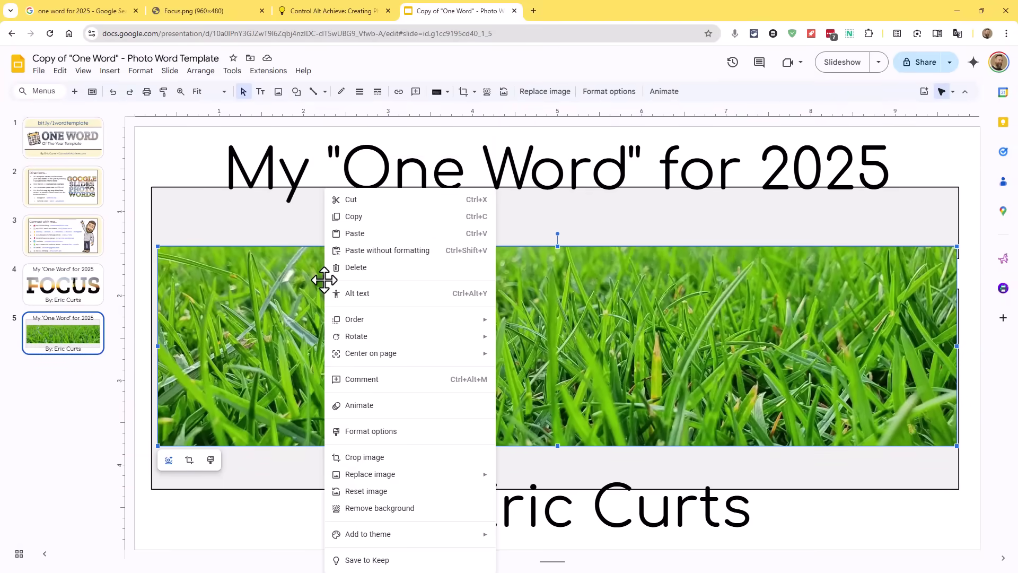
pyautogui.rightClick(275, 317)
pyautogui.moveTo(345, 323)
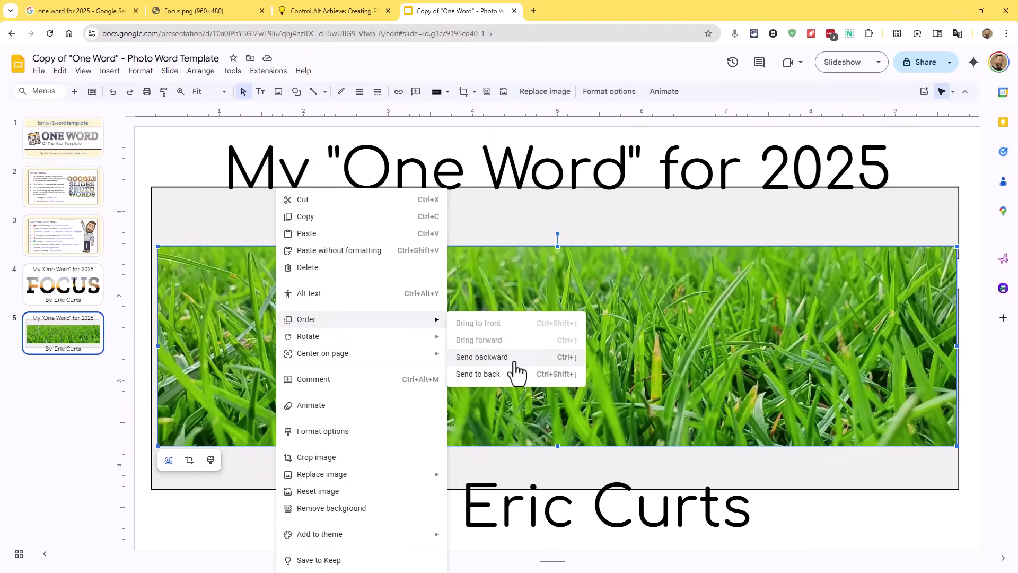
pyautogui.click(563, 359)
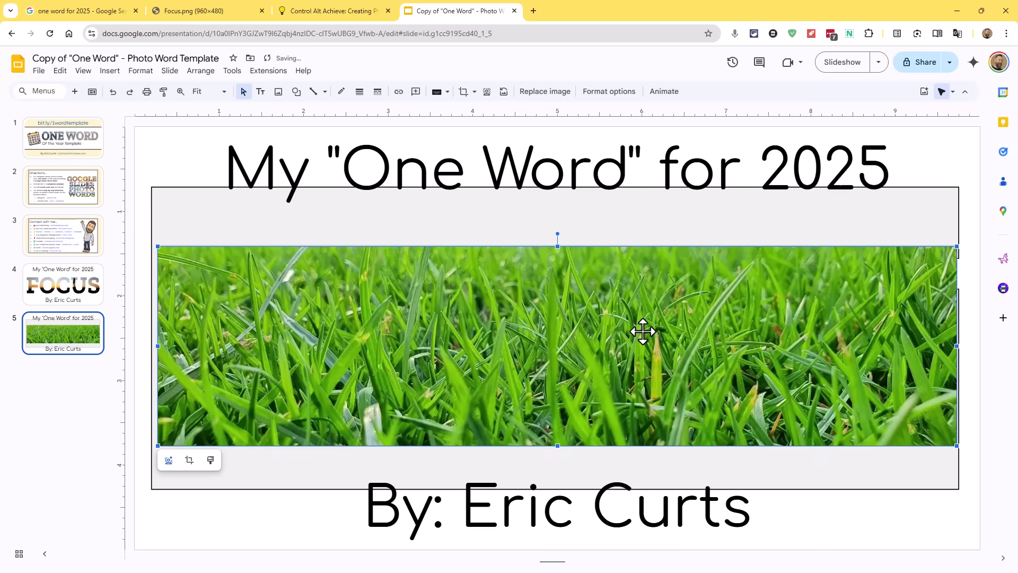
pyautogui.hotkey('ctrl', 'Down')
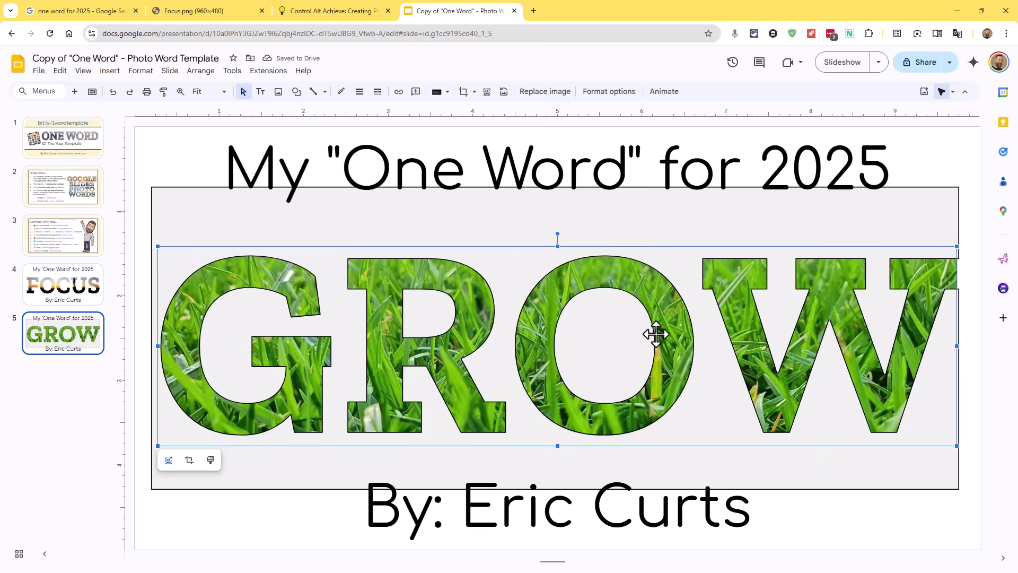
pyautogui.click(976, 403)
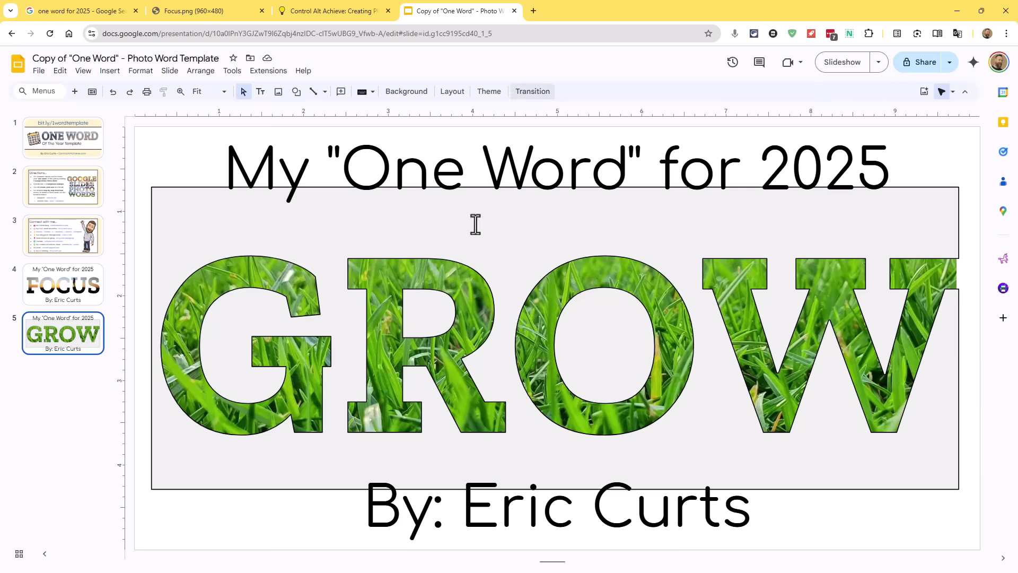
pyautogui.click(502, 276)
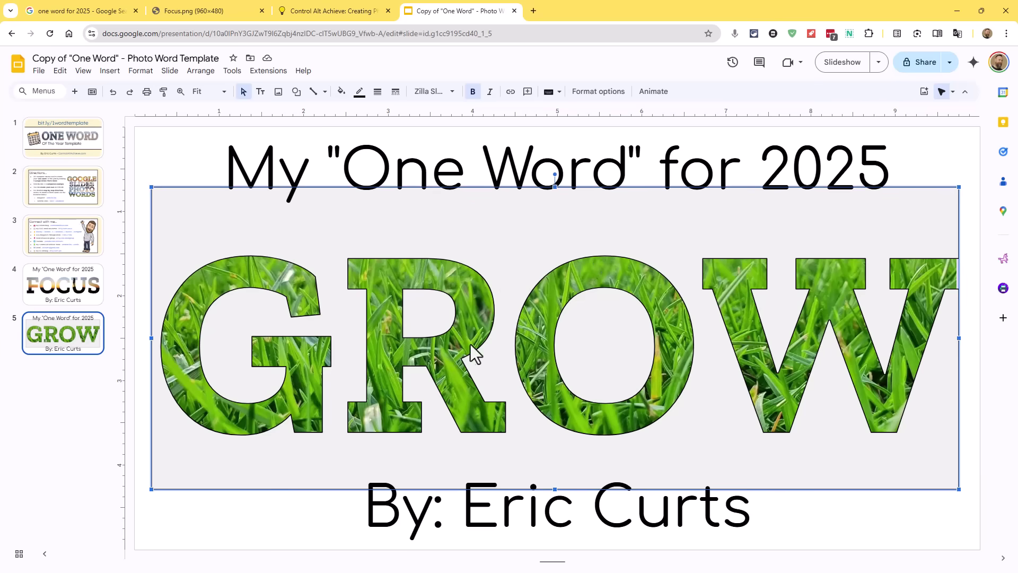
pyautogui.click(446, 94)
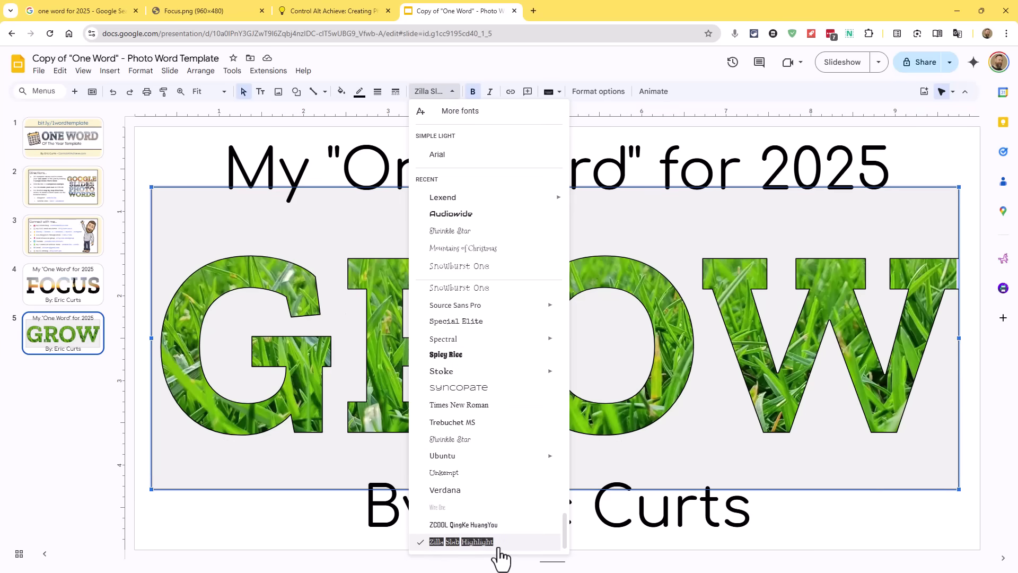
pyautogui.click(672, 259)
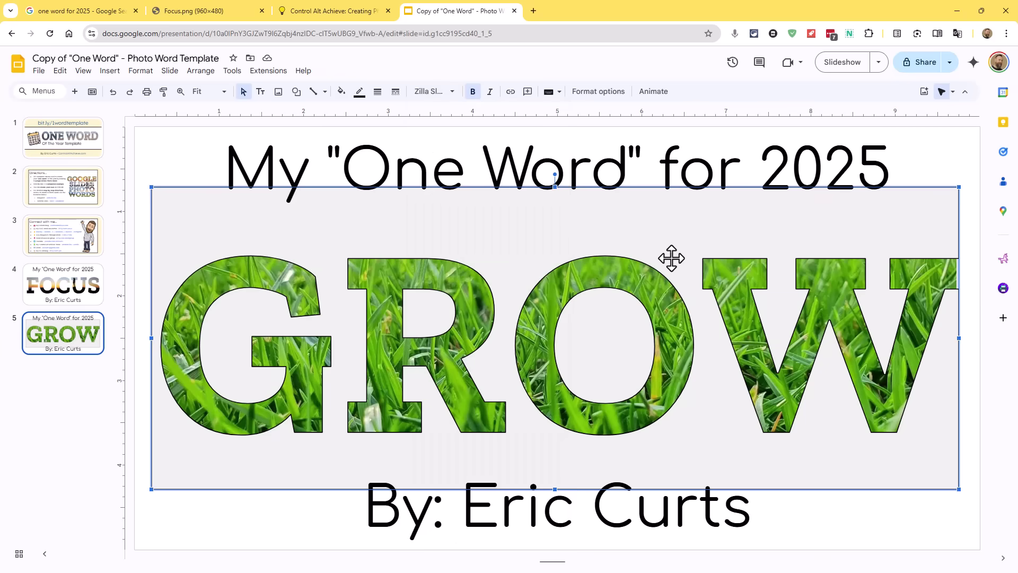